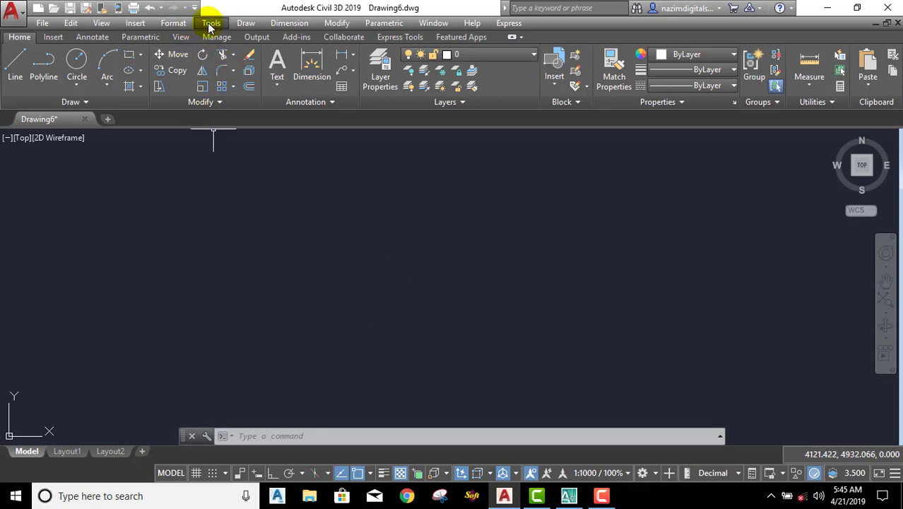
- Open the program Options from the Tools menu, then close it again
click(210, 23)
click(230, 491)
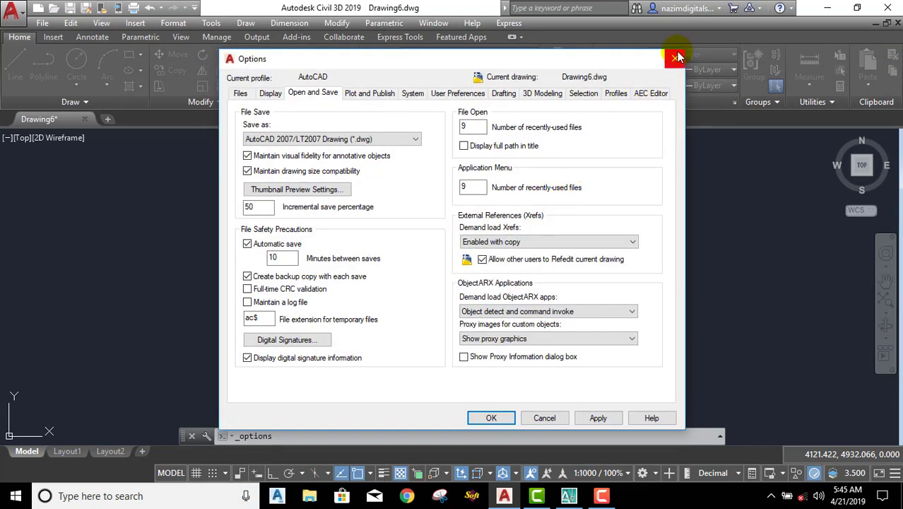
click(679, 52)
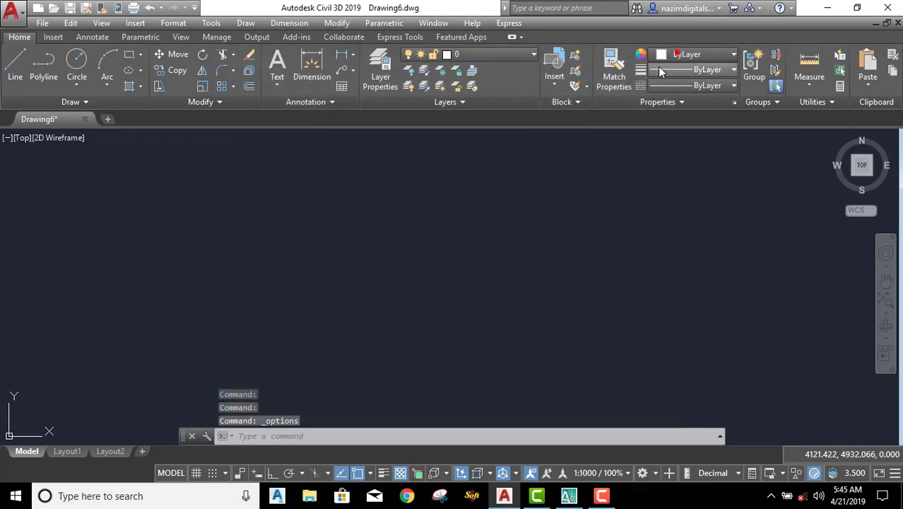
- Using OP, set Crosshair size to 20 on the Display tab and apply it
text(OP)
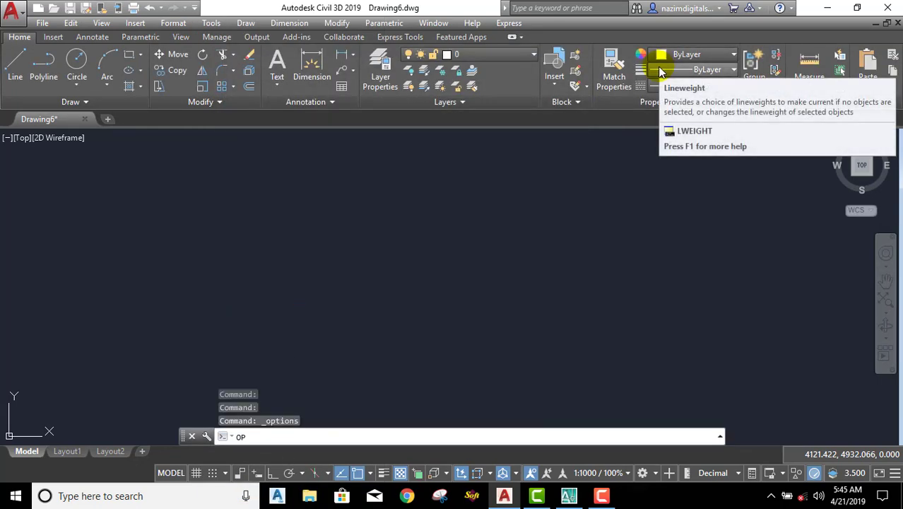
key(Return)
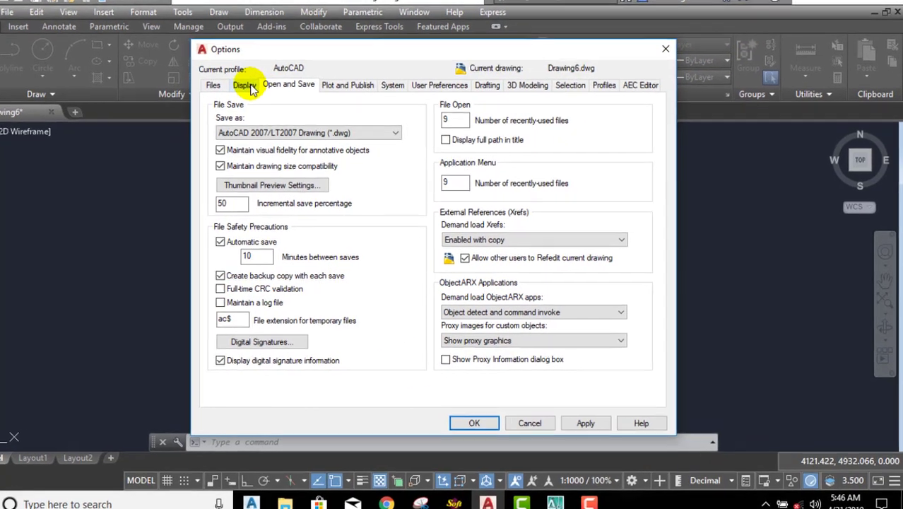
click(278, 93)
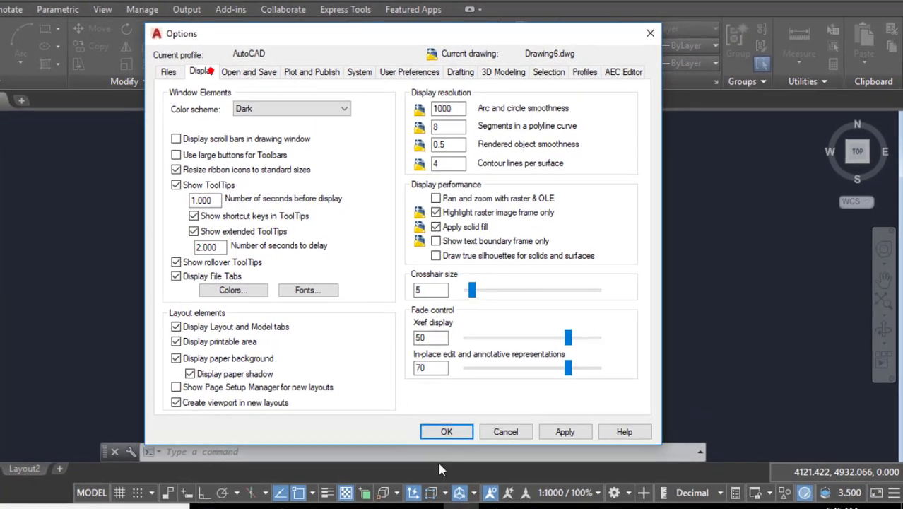
click(472, 291)
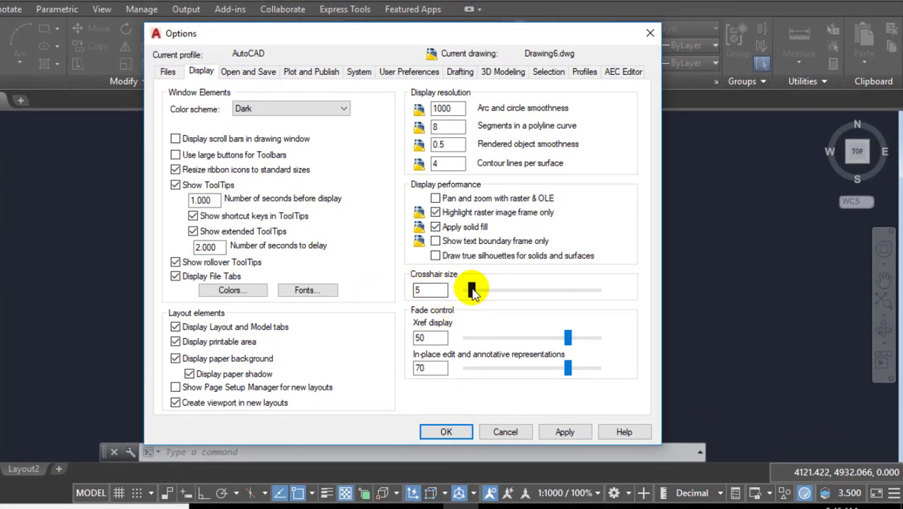
drag(442, 291, 385, 295)
text(20)
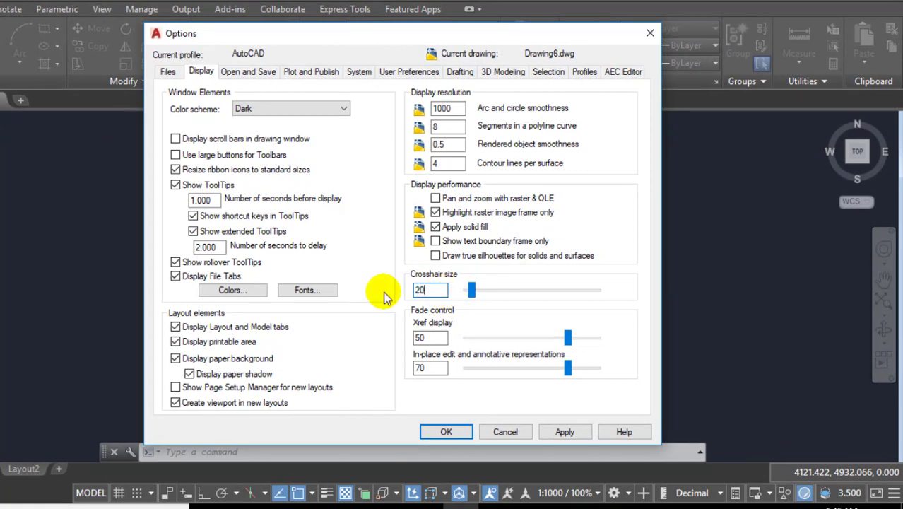
click(565, 432)
click(445, 431)
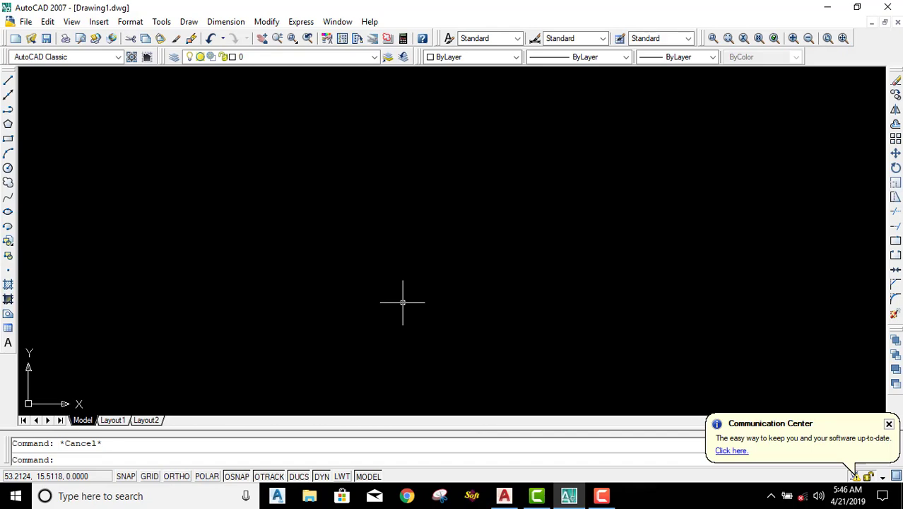
- Open Options with OP and close it without changing anything
text(op)
key(Return)
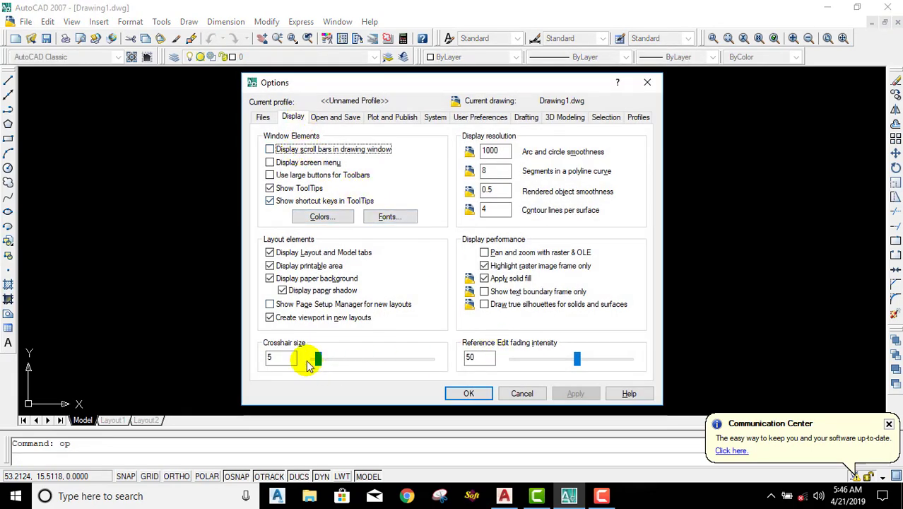
click(647, 83)
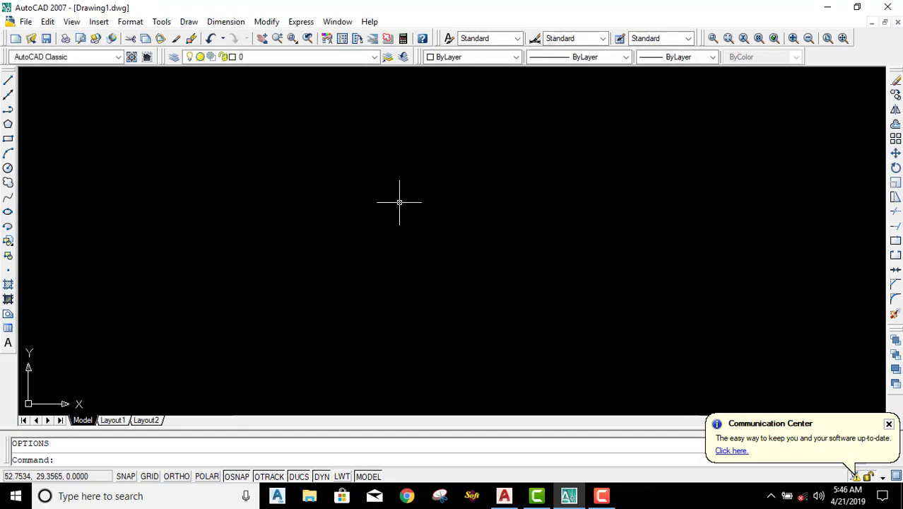
- Set CURSORSIZE to 25 at the command line
text(c)
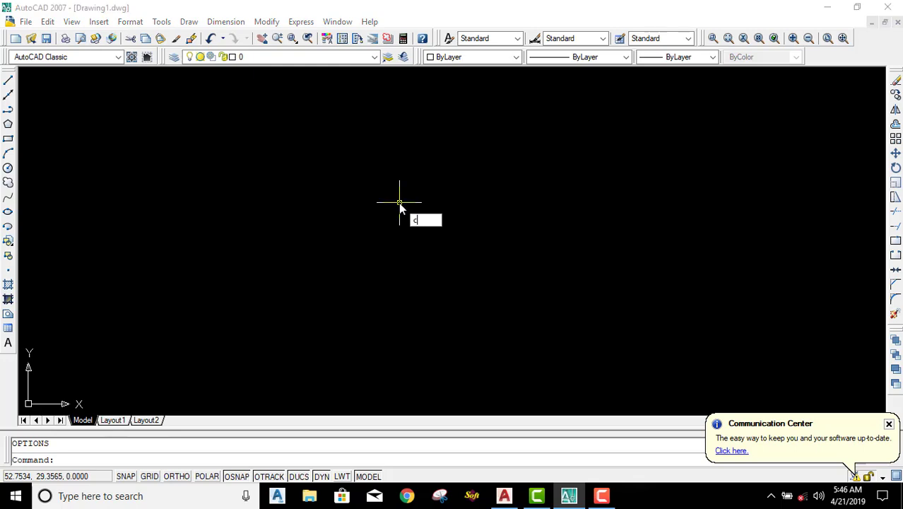
text(rsors)
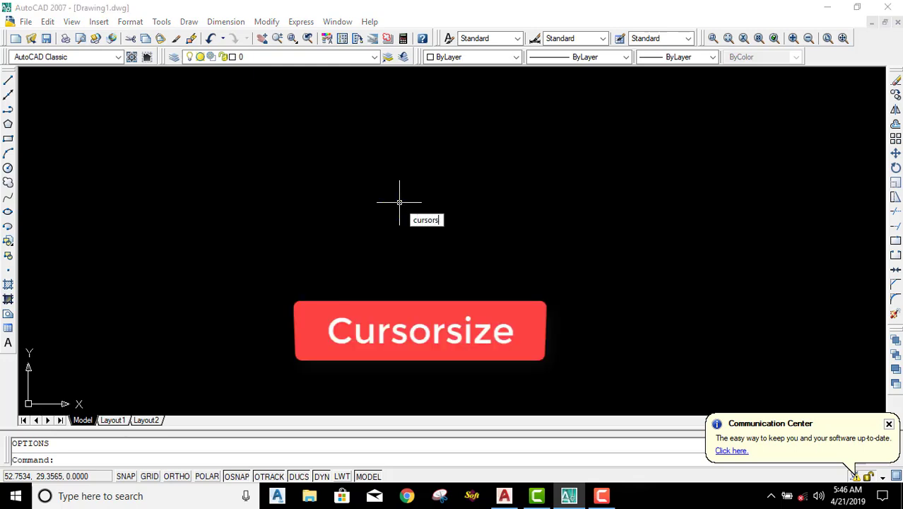
text(i)
text(ze)
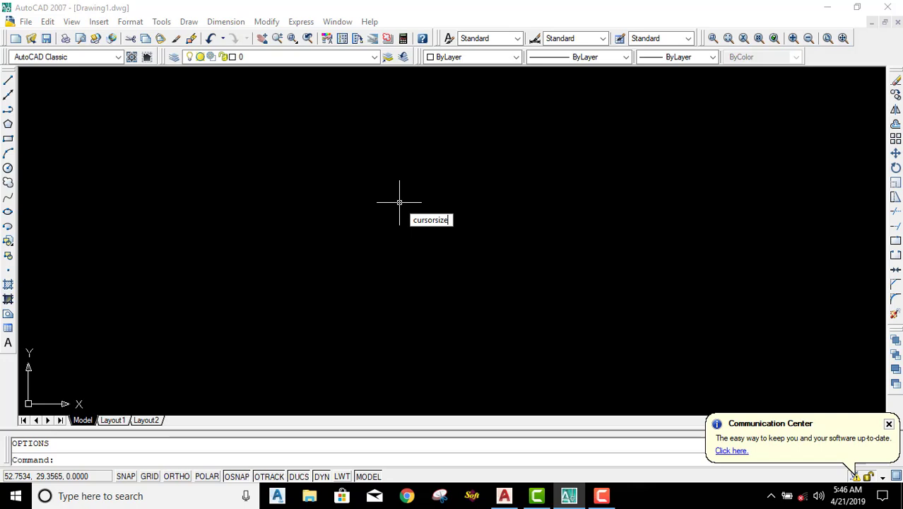
key(Return)
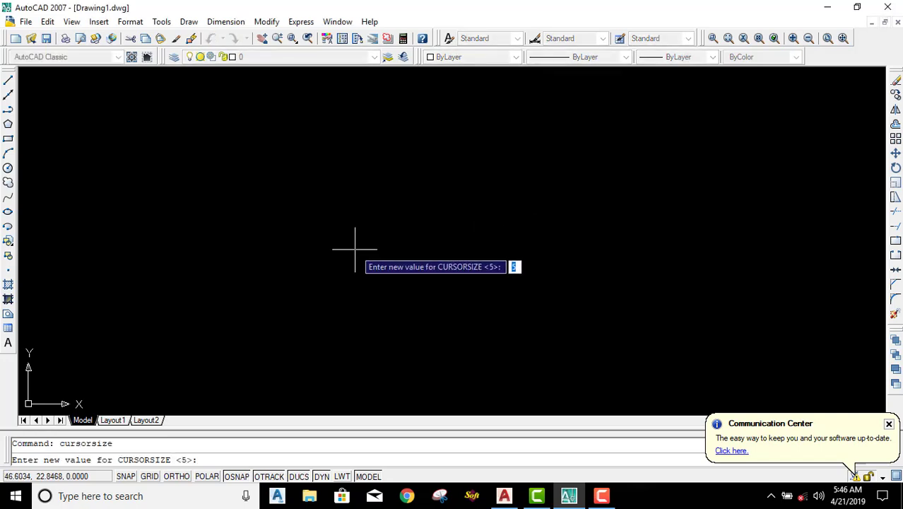
text(25)
key(Return)
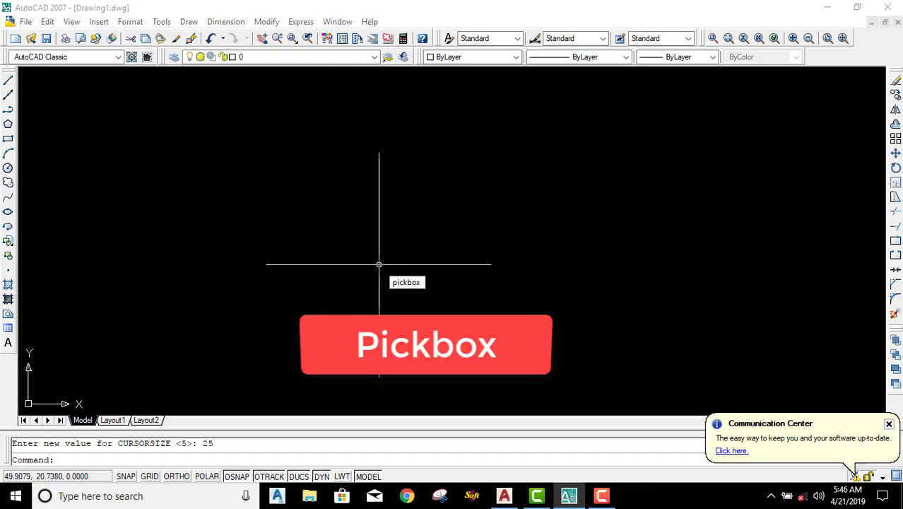
- Set the PICKBOX size to 15 at the command line
key(Return)
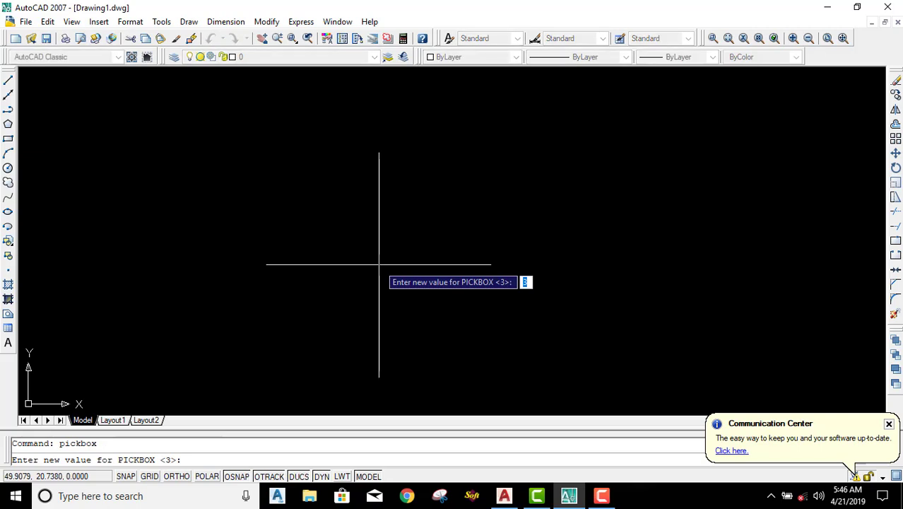
text(15)
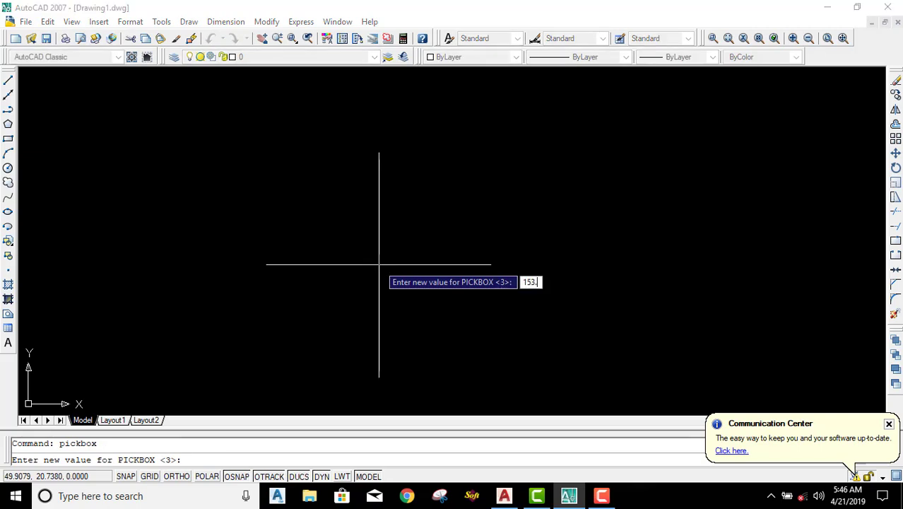
key(Return)
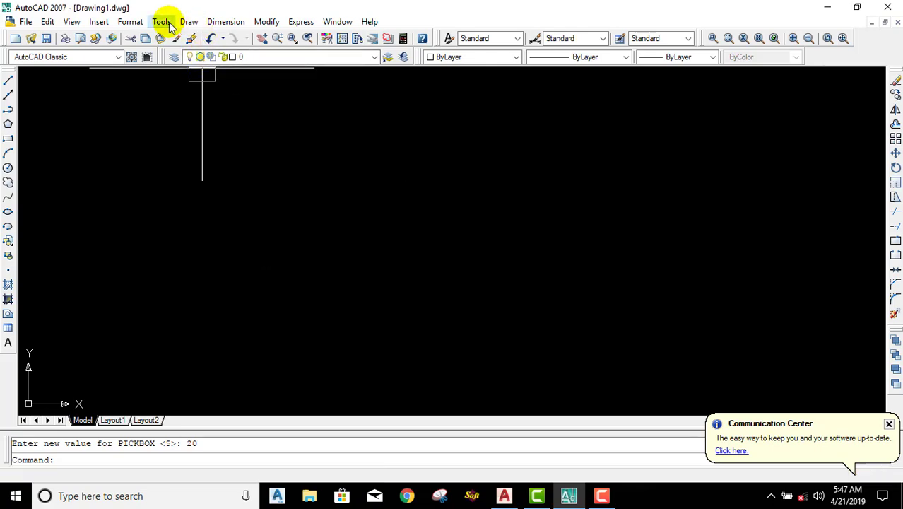
- Shrink the pickbox with the Selection tab slider in Options and apply
click(166, 22)
click(173, 392)
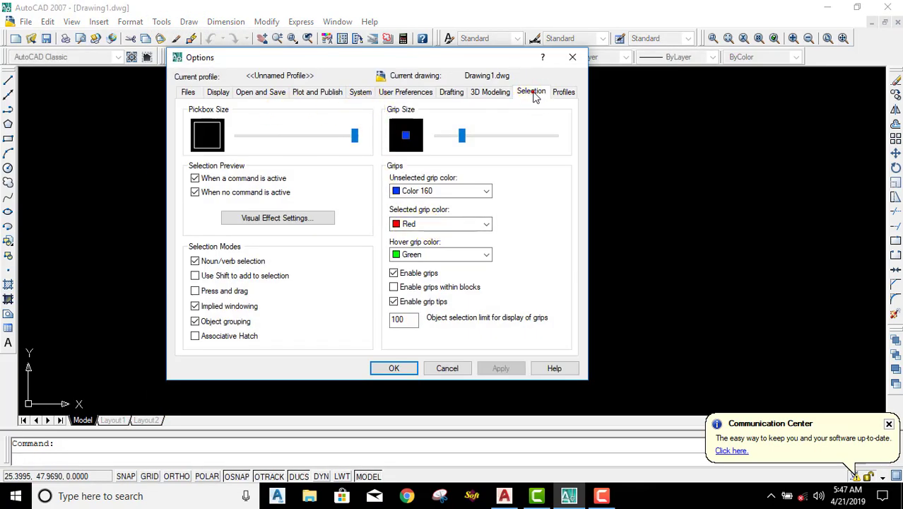
drag(355, 135, 269, 136)
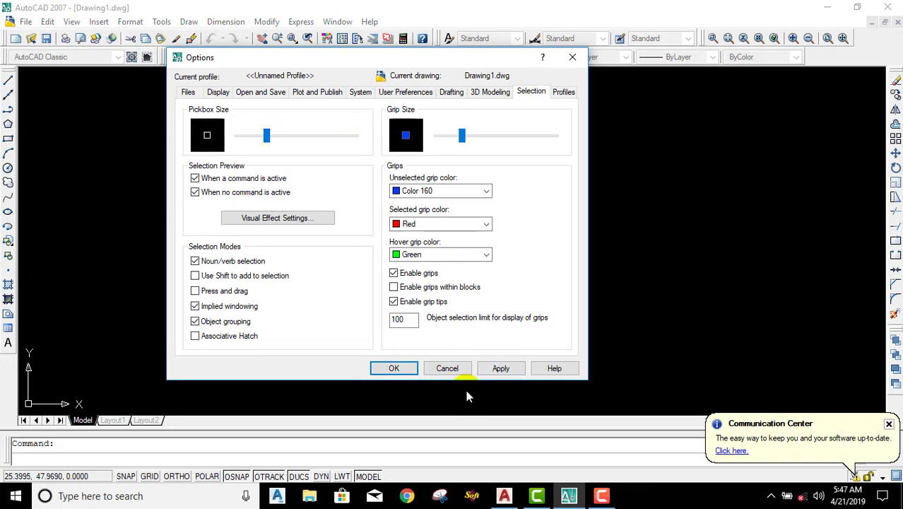
click(489, 373)
click(397, 369)
text(pic)
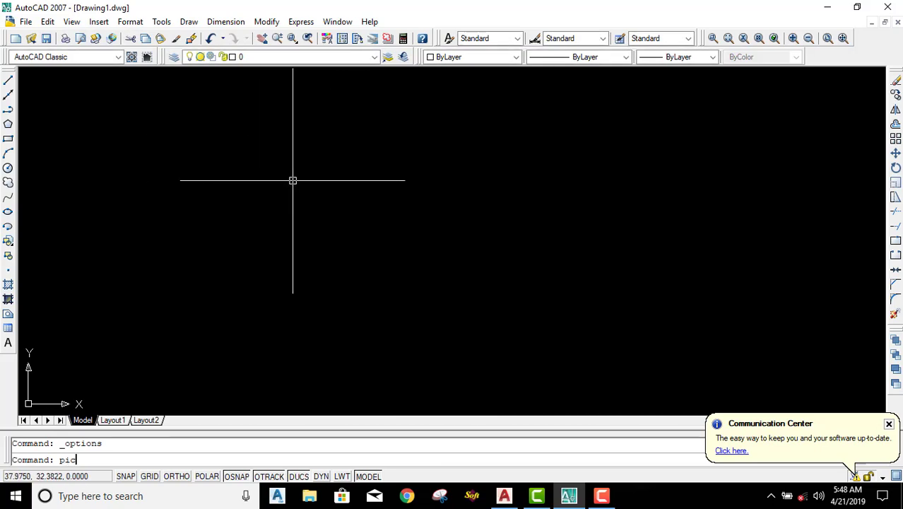
- Run PICKBOX again and set the pickbox size to 10
text(kbox)
key(Return)
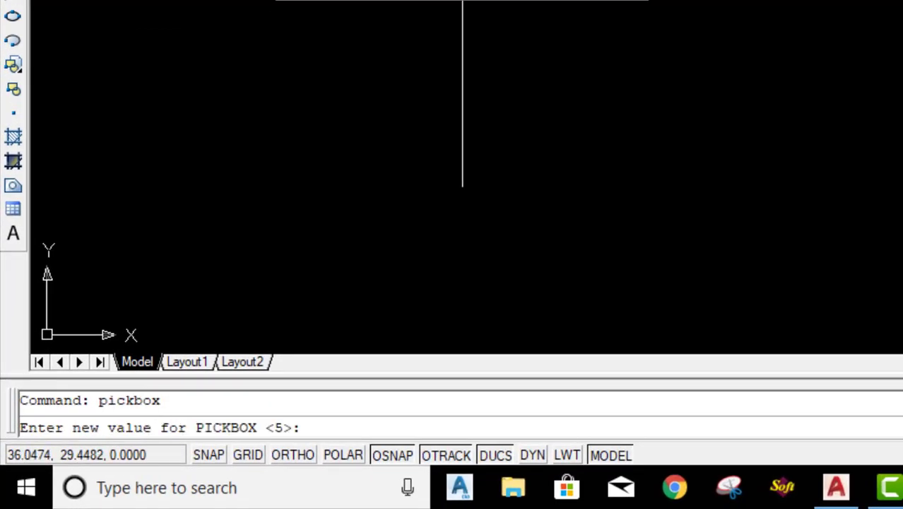
text(10)
key(Return)
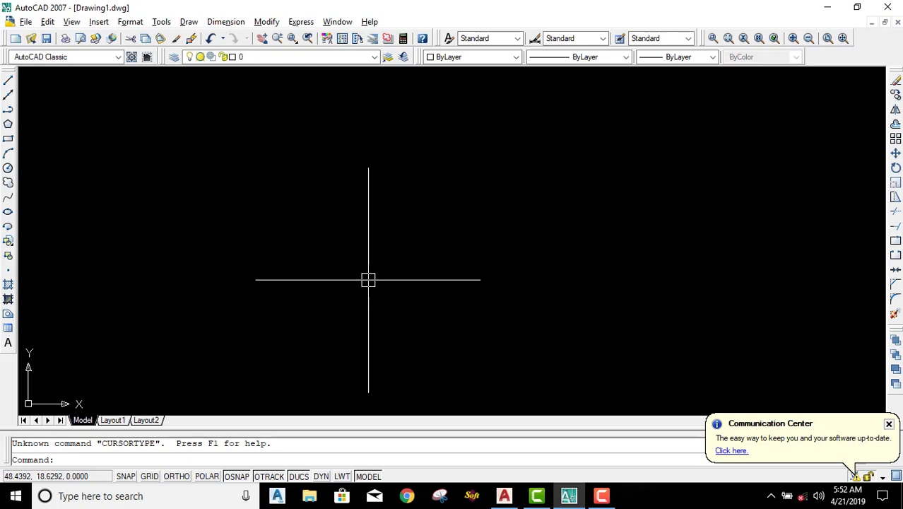
key(Escape)
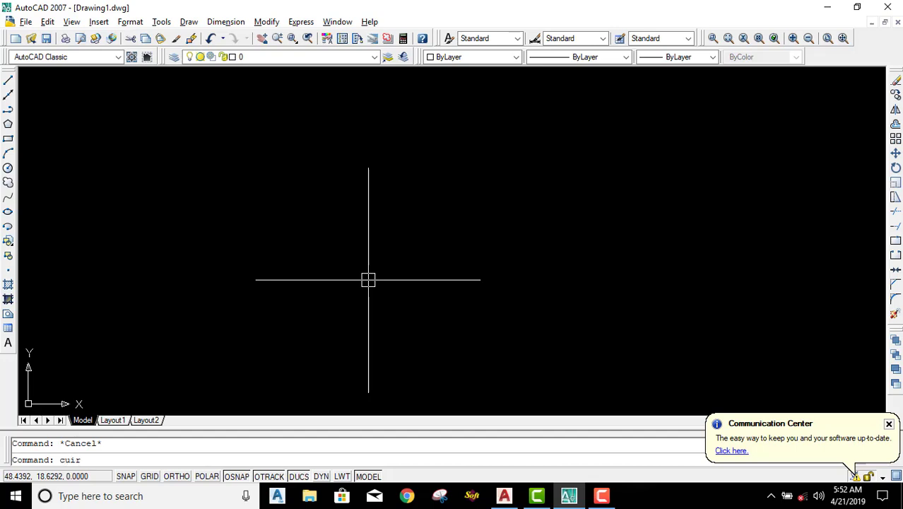
key(BackSpace)
key(BackSpace)
key(Return)
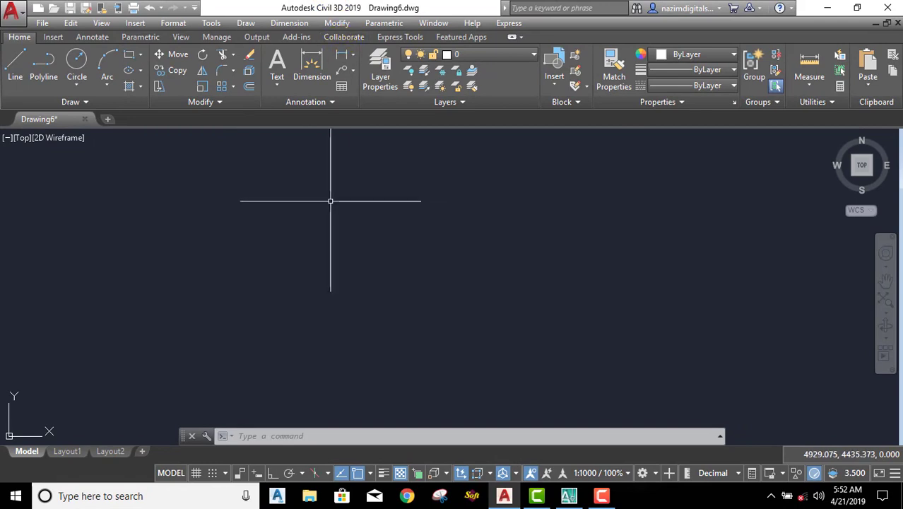
- Set CURSORTYPE to 1 for an arrow cursor, then back to 0 for crosshairs
text(CURs)
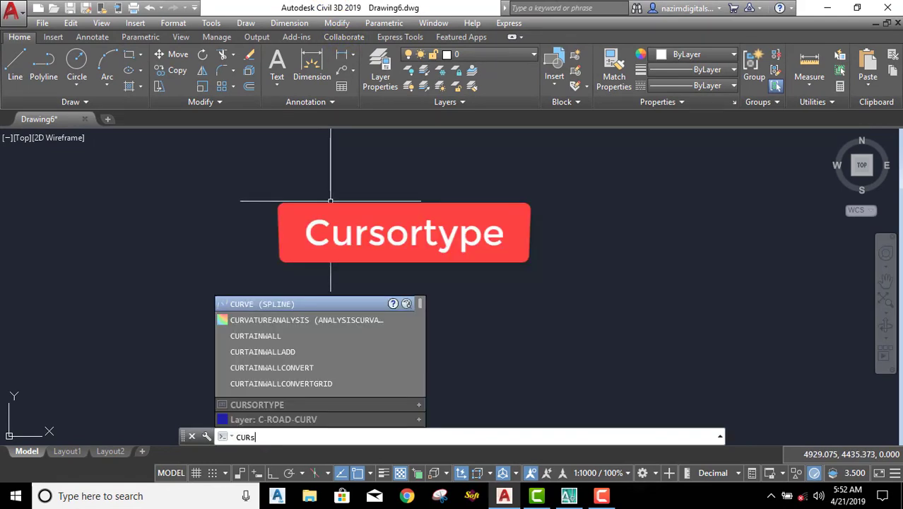
text(o)
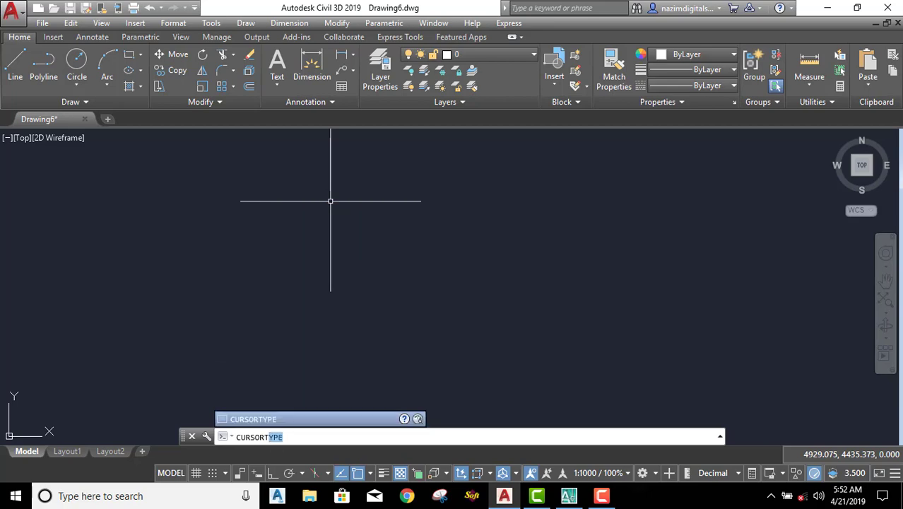
key(Return)
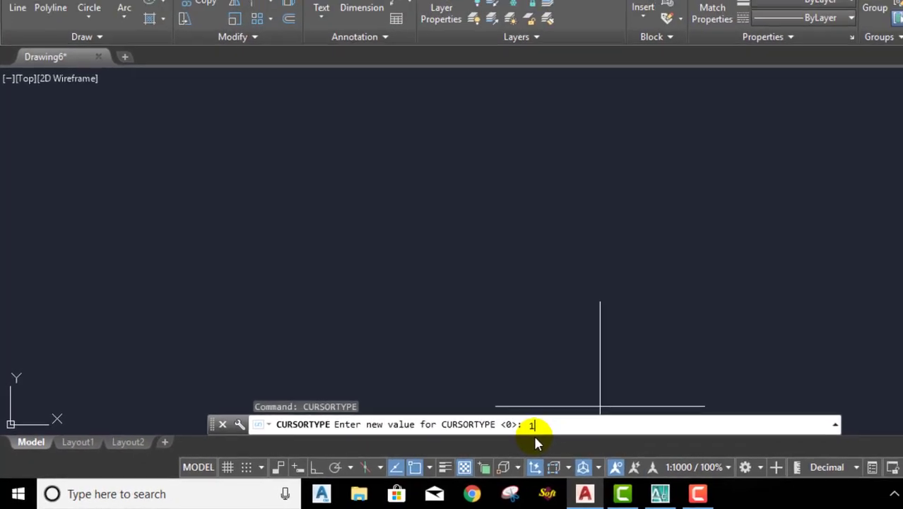
key(Return)
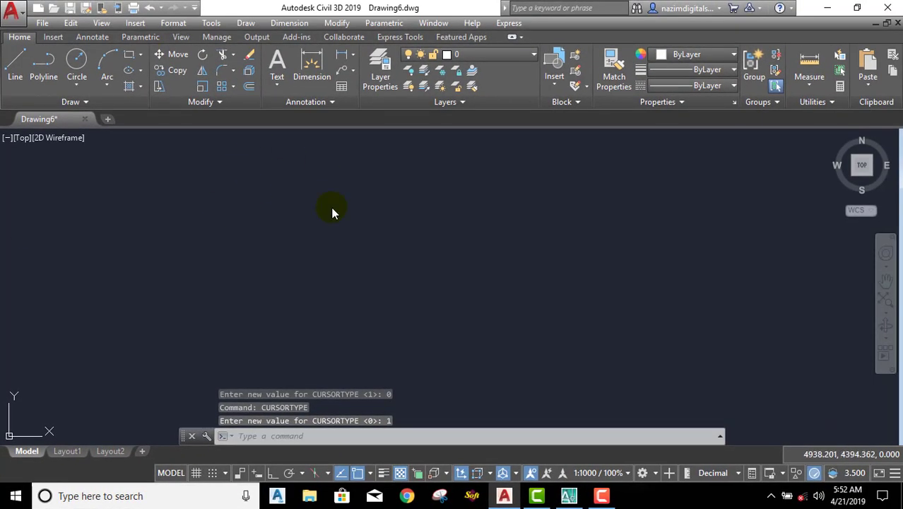
key(Return)
text(0)
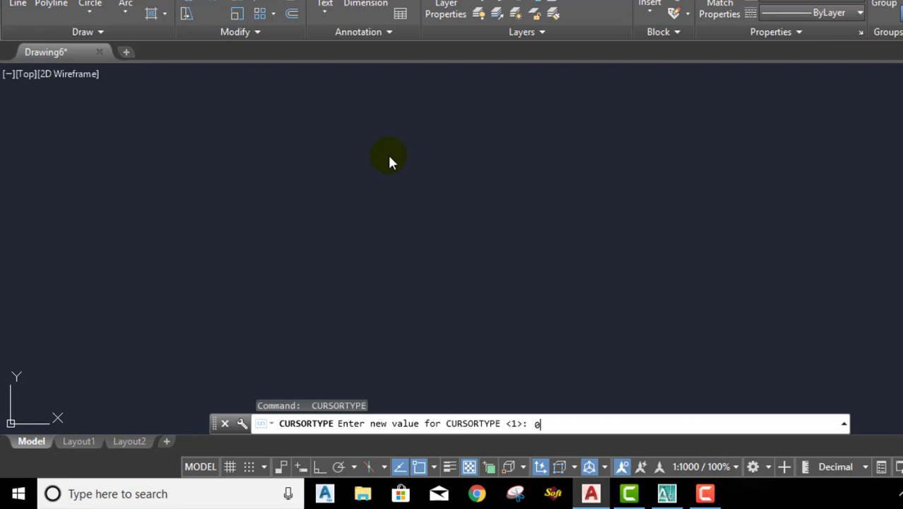
key(Return)
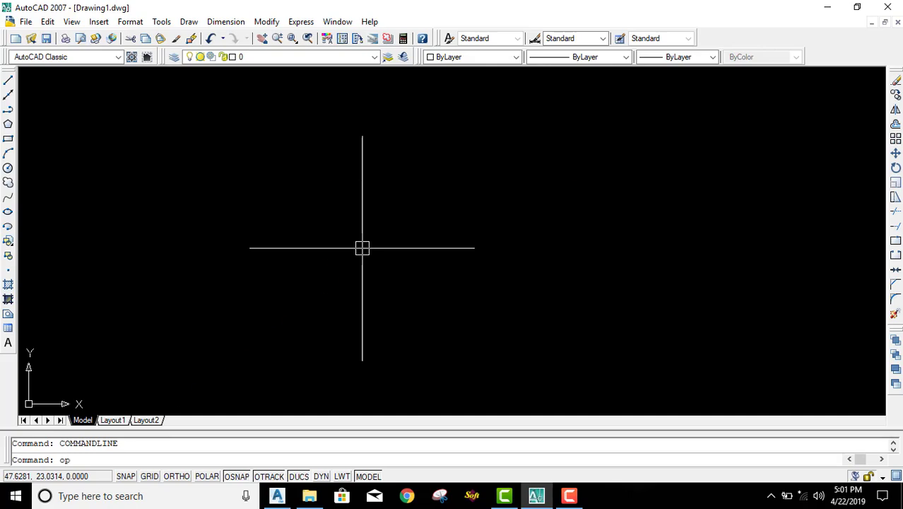
- Set the 2D model space crosshairs colour to Red via Options Display Colors
key(Return)
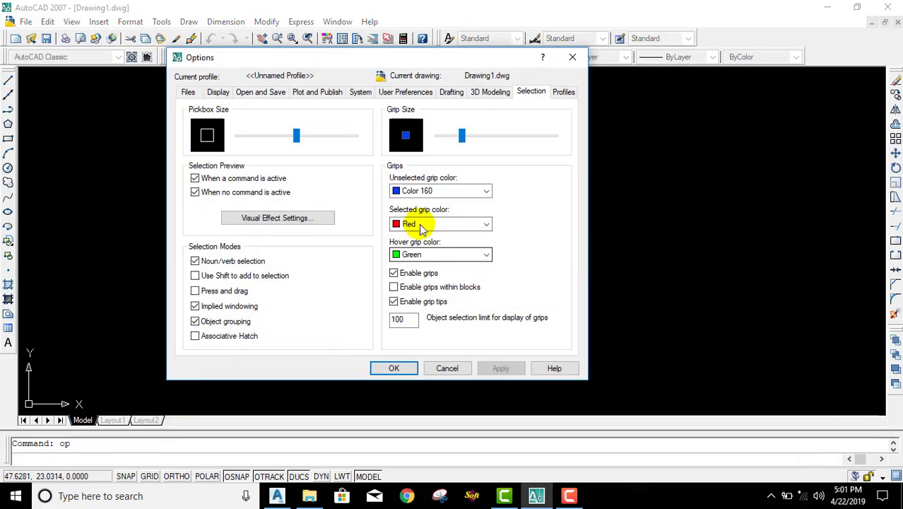
click(225, 94)
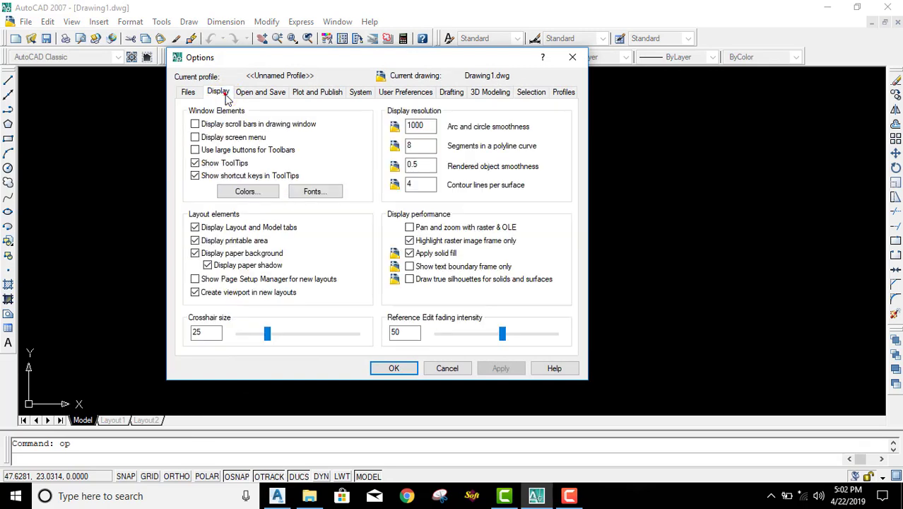
click(247, 192)
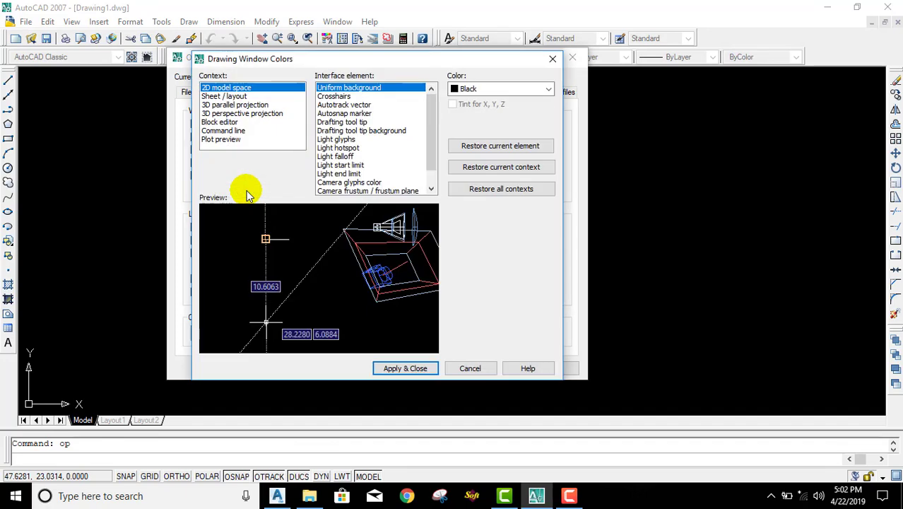
click(342, 97)
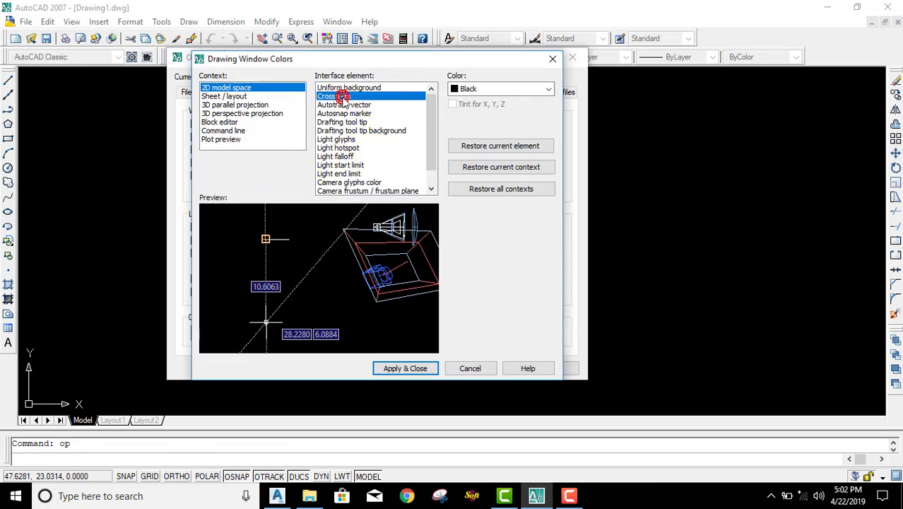
click(488, 89)
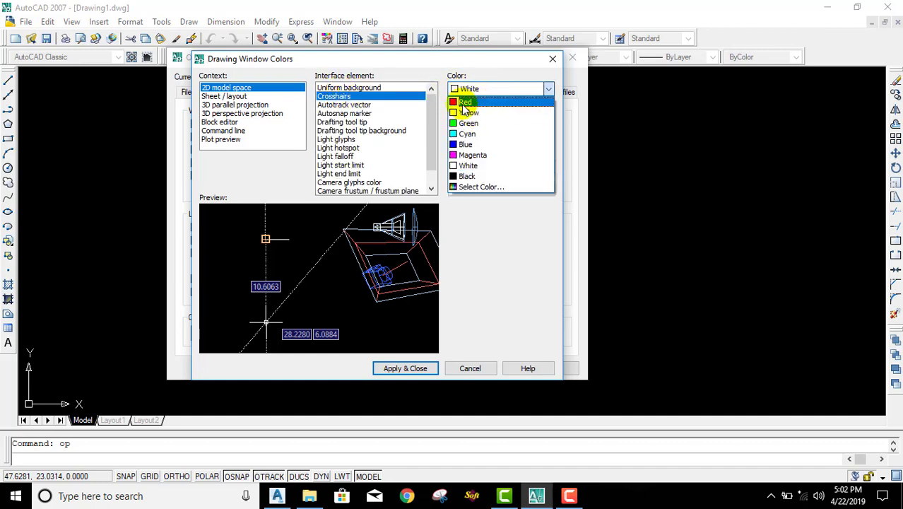
click(465, 102)
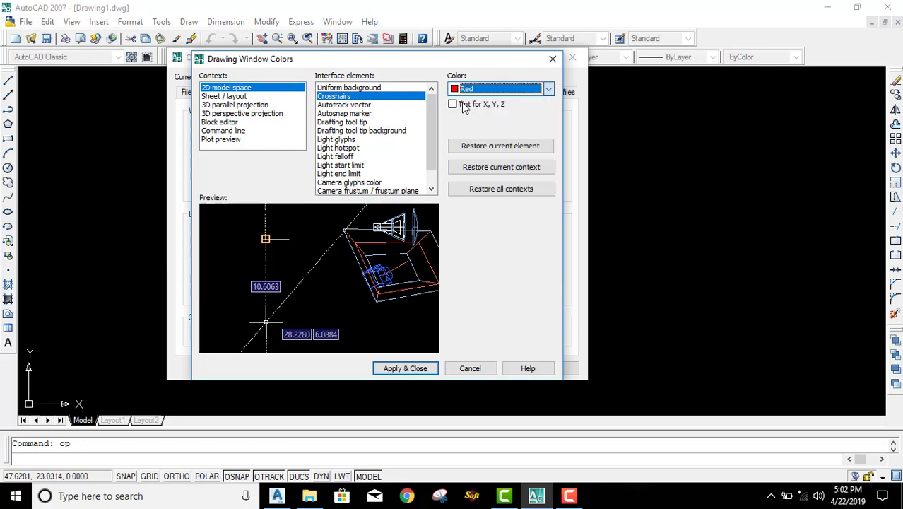
click(407, 368)
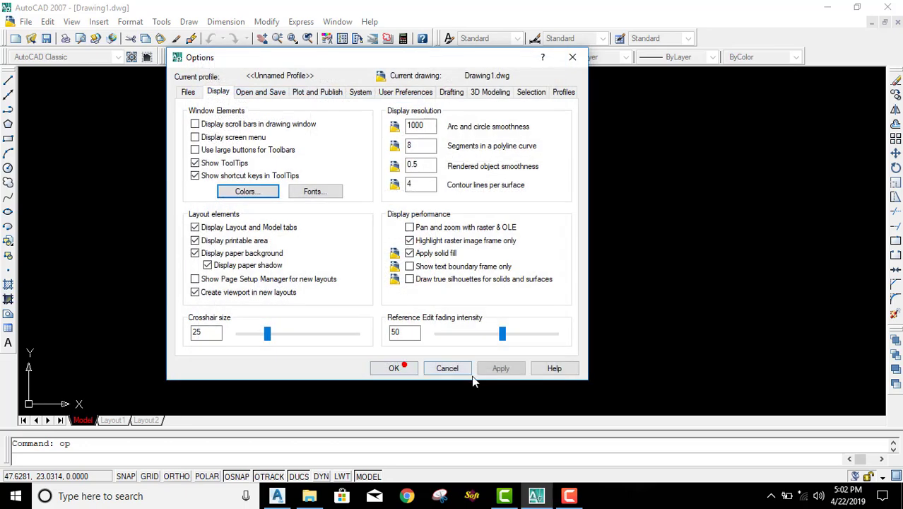
- Close Options, reopen the drawing window colours and choose Magenta for the crosshairs
click(392, 368)
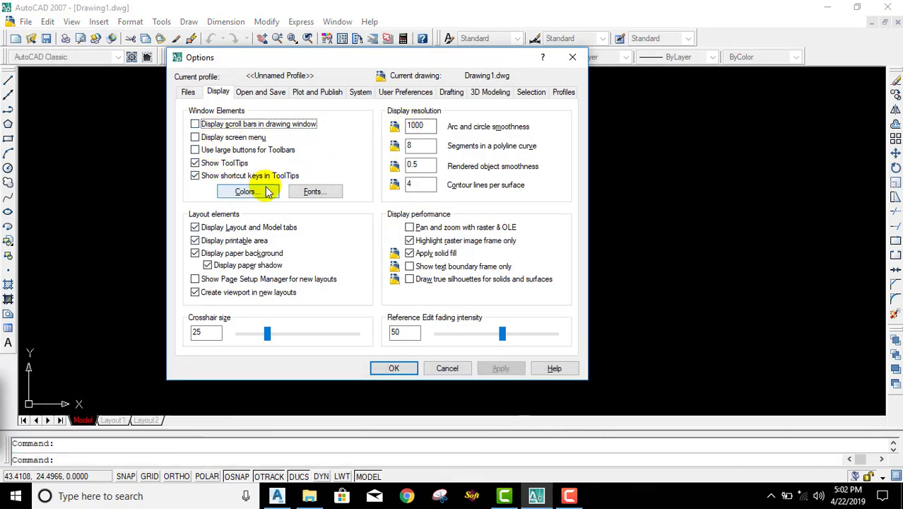
click(267, 192)
click(346, 96)
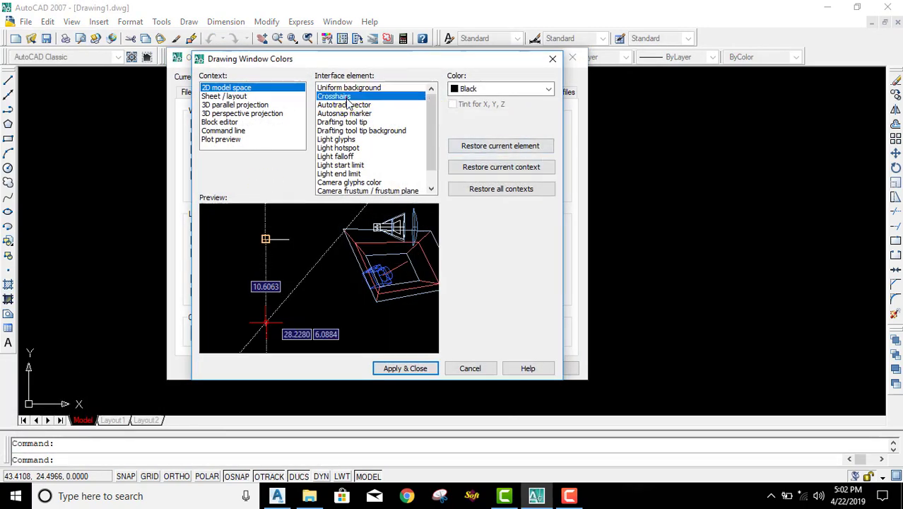
click(498, 89)
click(480, 163)
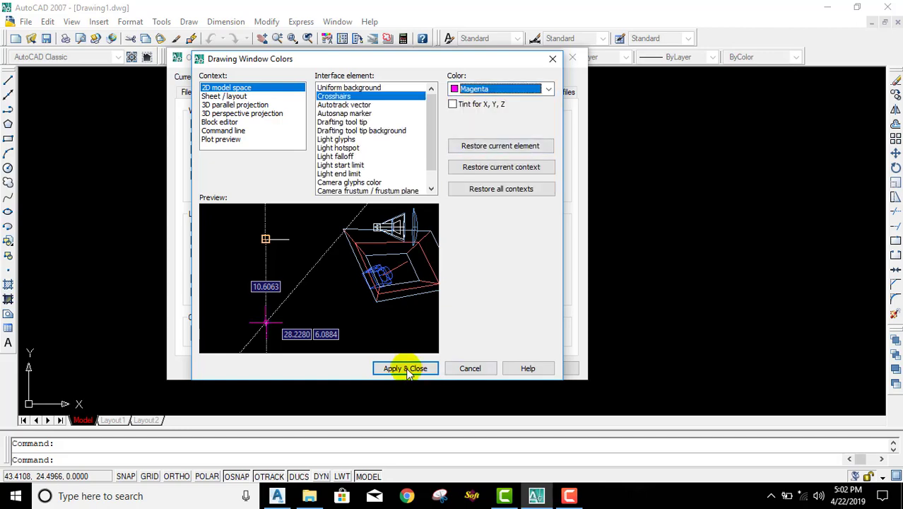